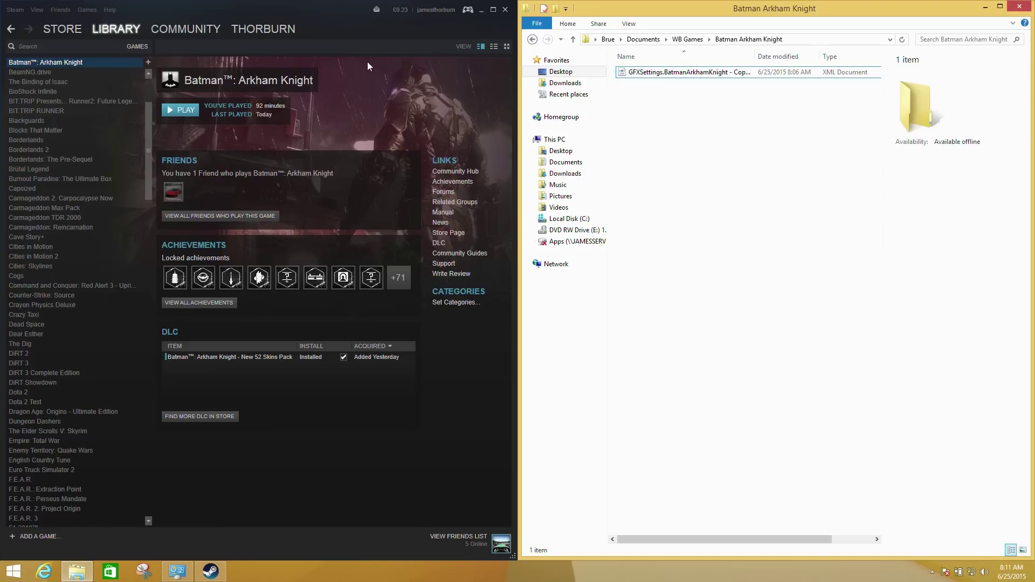
Run Batman: Arkham Knight once and permanently delete GFXSettings.BatmanArkhamKnight.xml from its documents folder
click(173, 110)
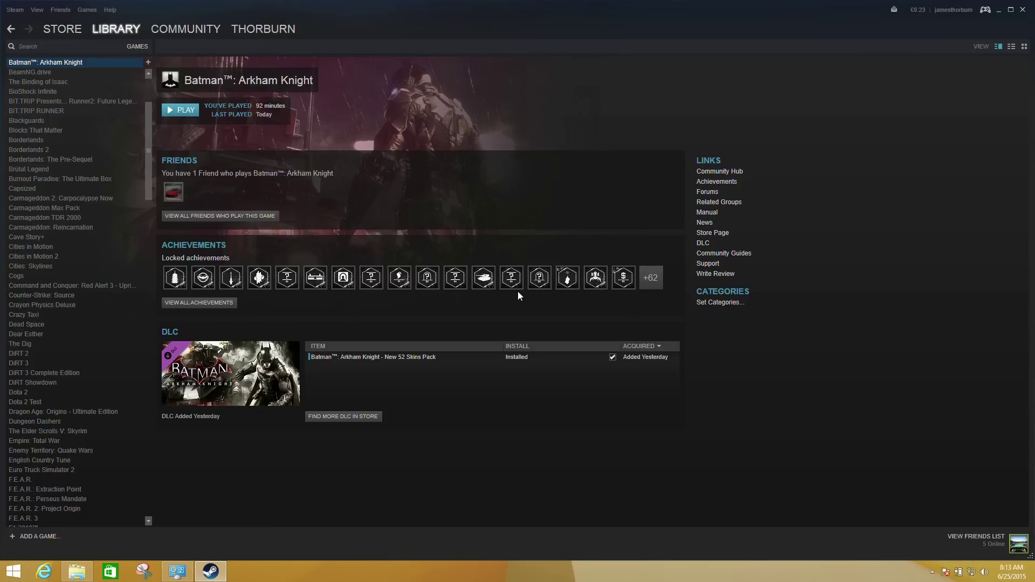
key(alt+Tab)
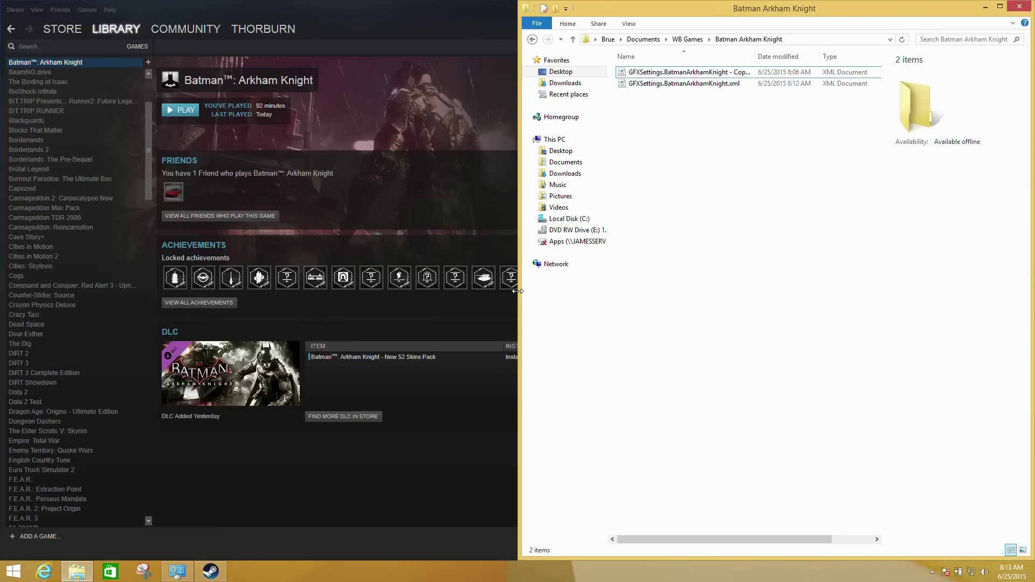
key(Down)
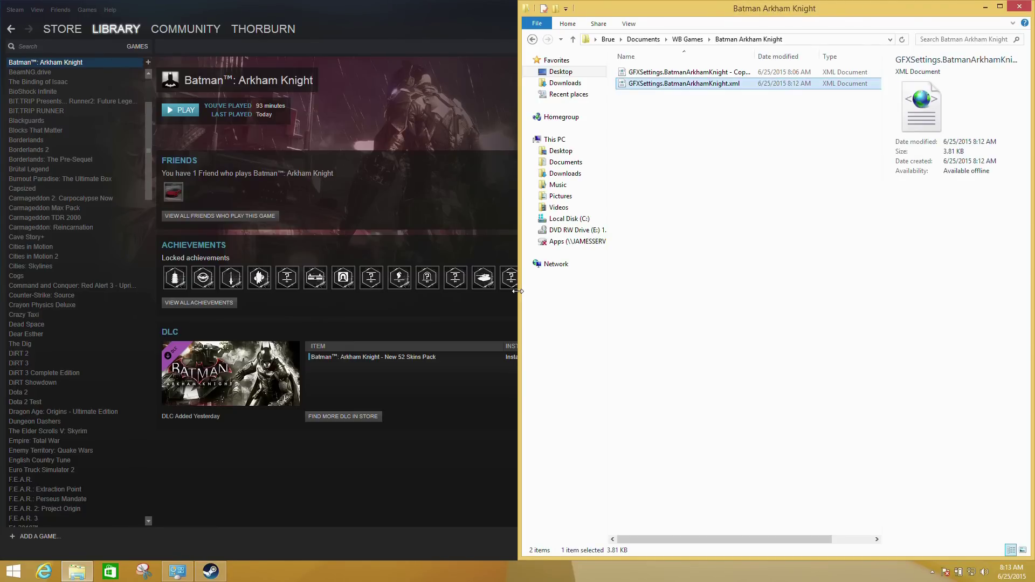
key(shift+Delete)
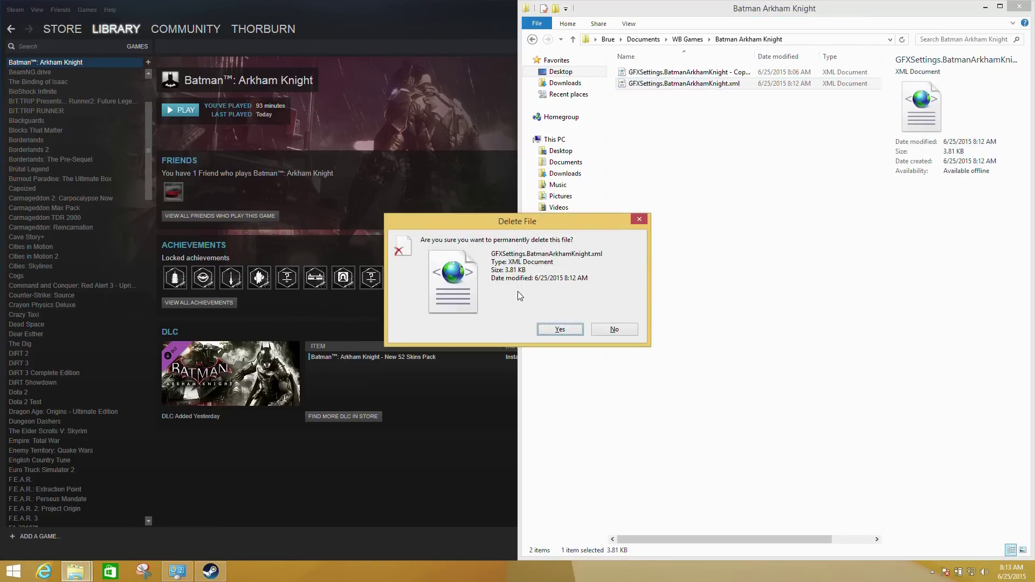
key(Return)
Duplicate the backup copy of the graphics settings file and rename one copy to GFXSettings.BatmanArkhamKnight.xml
key(Up)
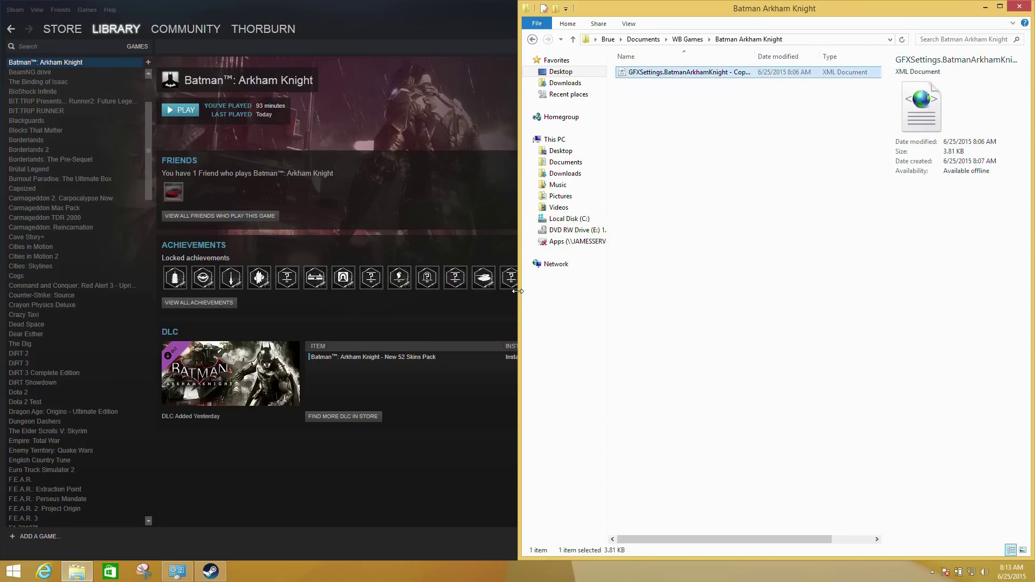
key(ctrl+v)
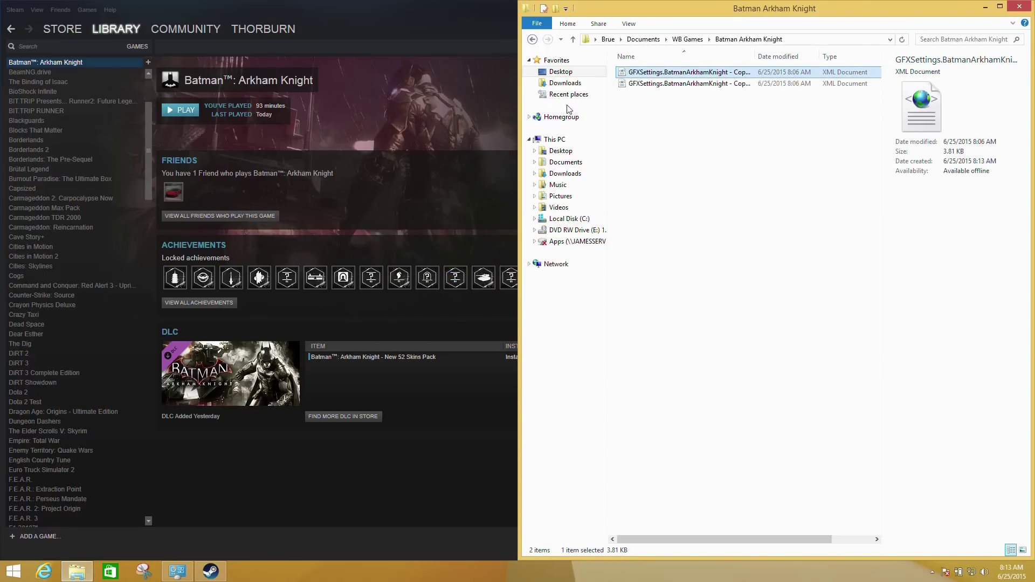
click(668, 96)
click(684, 86)
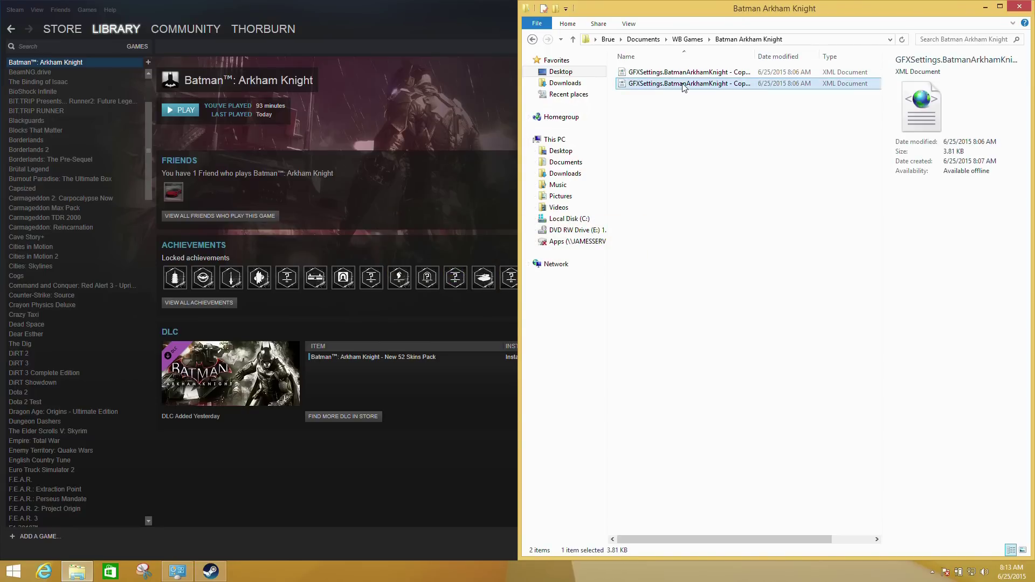
click(719, 87)
drag(733, 86, 746, 89)
key(BackSpace)
key(BackSpace)
key(BackSpace)
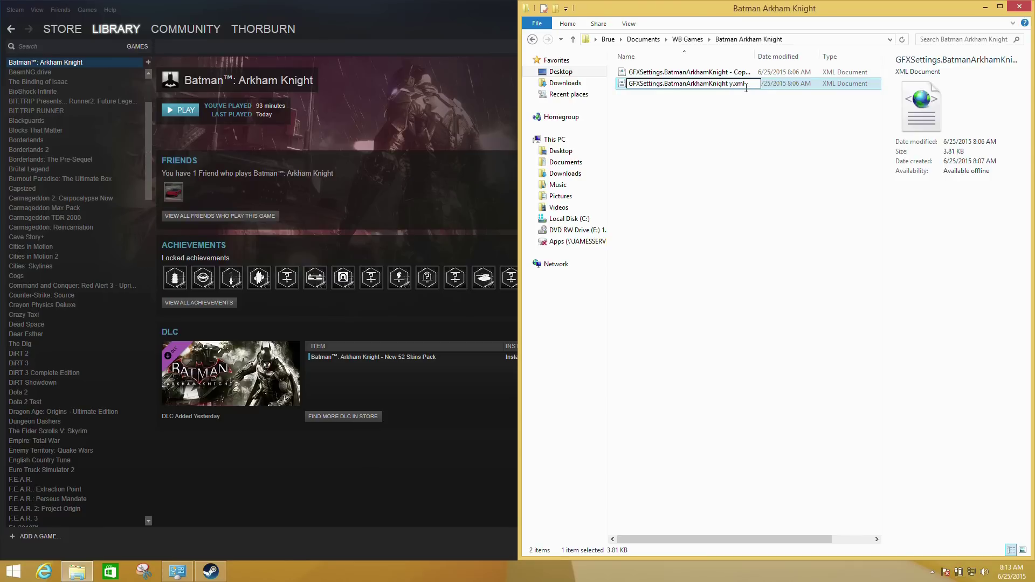
key(Delete)
key(BackSpace)
key(Return)
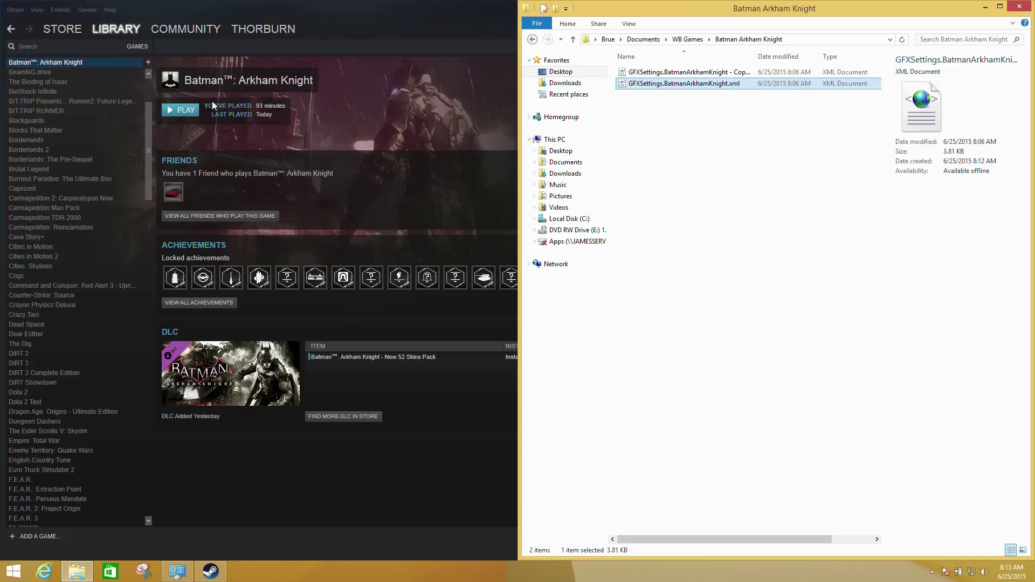
Launch Batman: Arkham Knight from the Steam library and load the first saved game slot
click(186, 116)
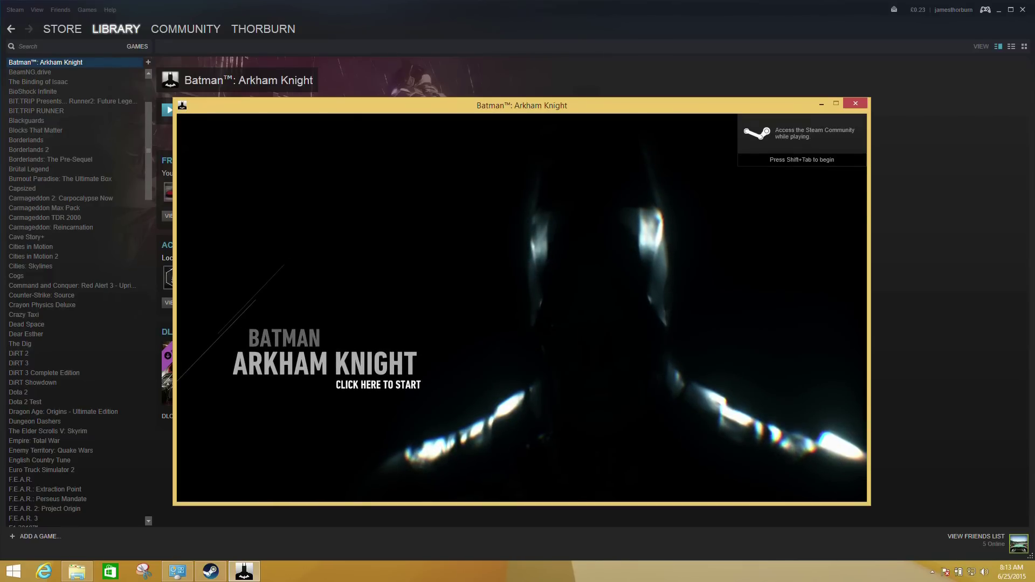
click(185, 114)
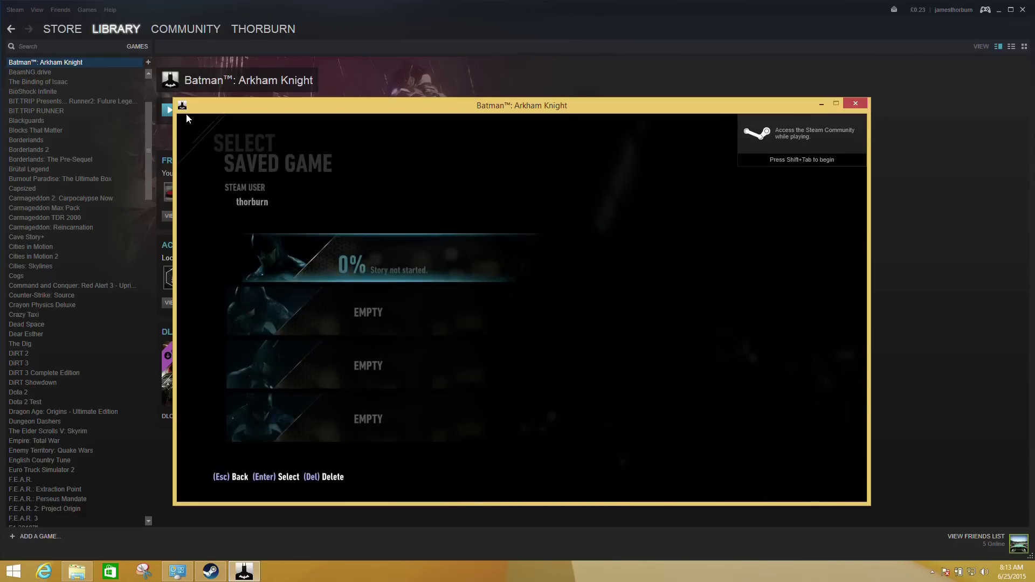
key(Return)
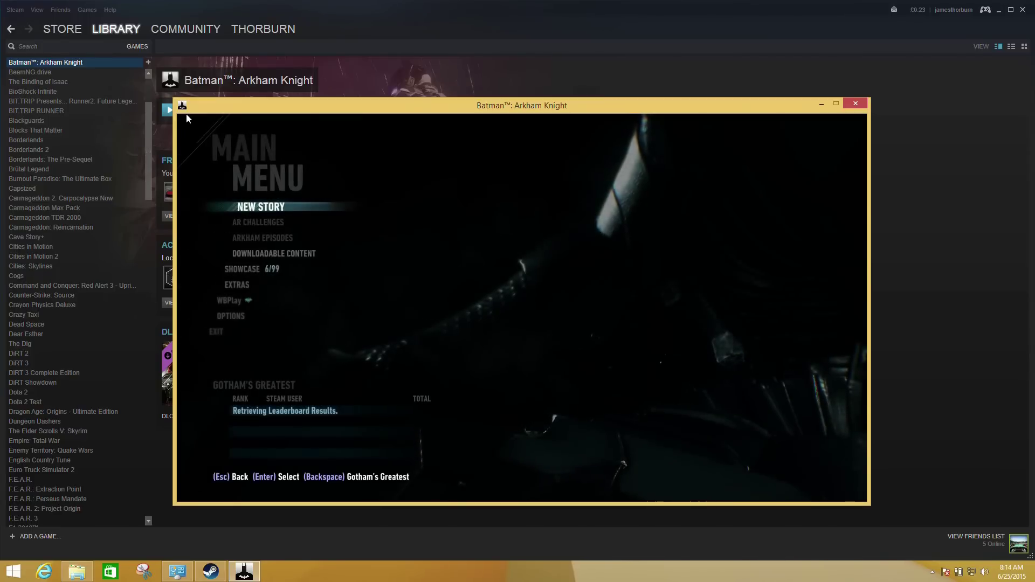
Open the game's graphics options and set Display Mode to Windowed (No Border)
key(Down)
key(Down)
key(Down)
key(Down)
key(Down)
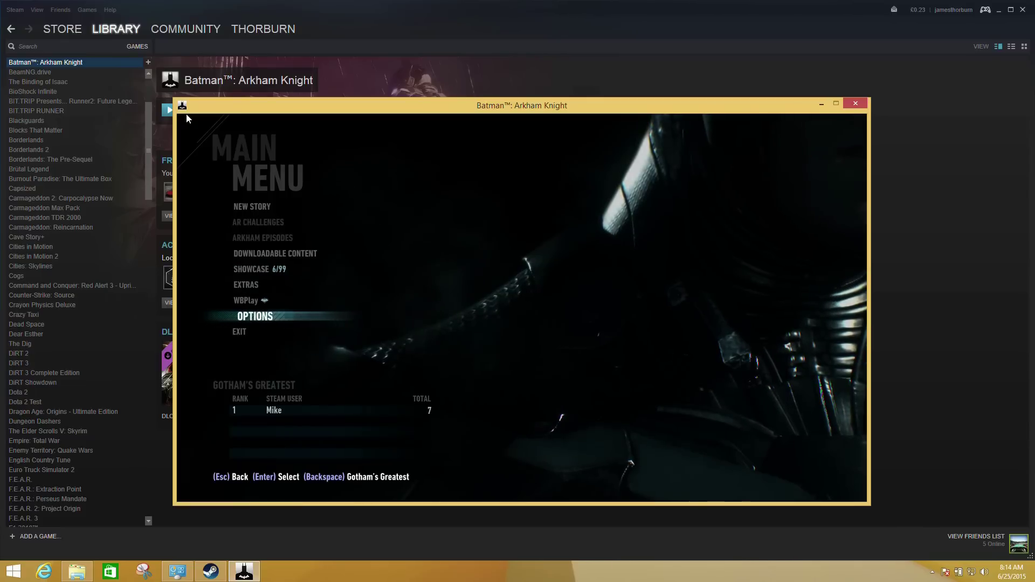
key(Return)
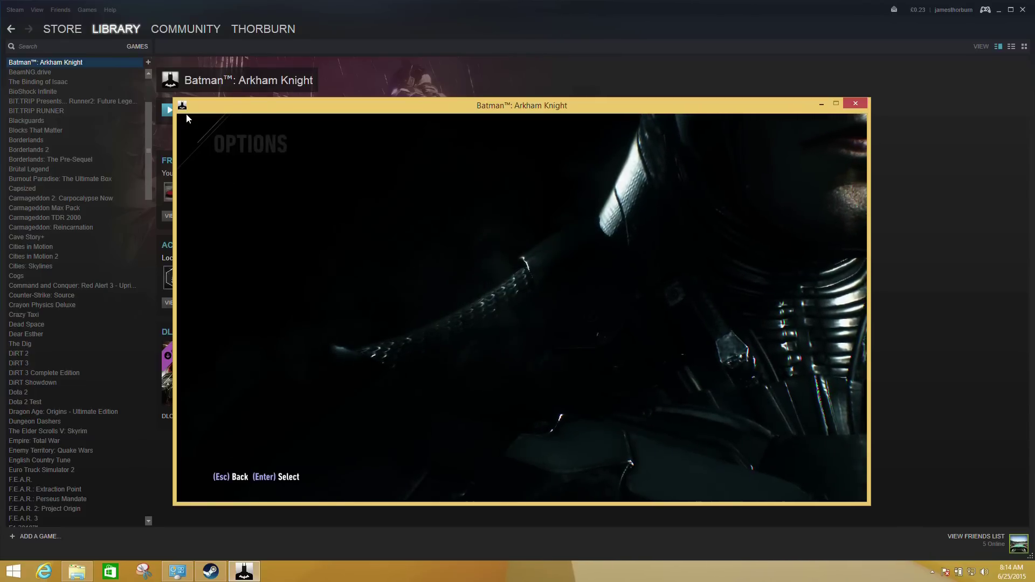
key(Down)
key(Down)
key(Return)
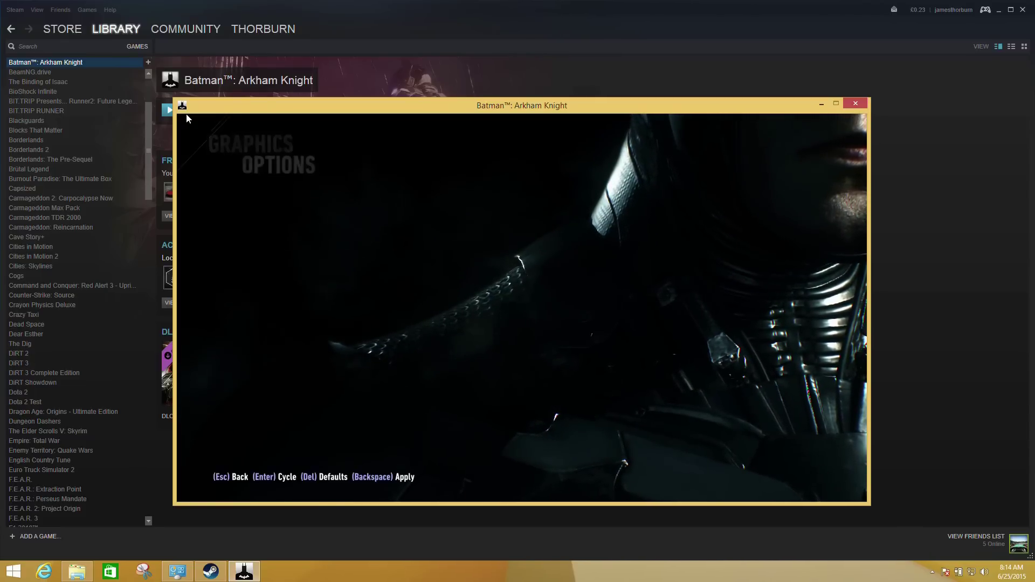
key(Right)
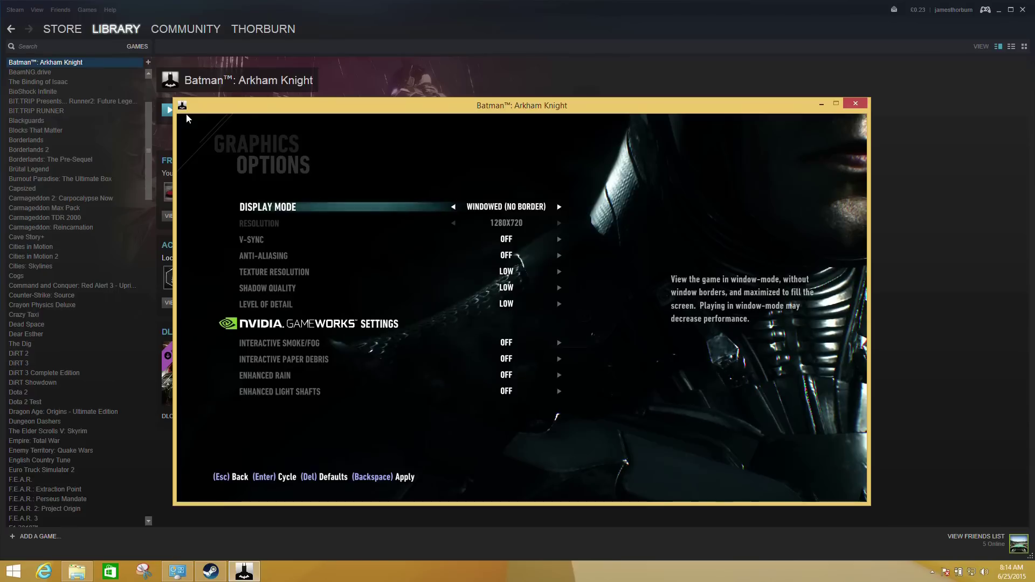
Turn on V-Sync and Anti-Aliasing in the graphics options
key(Down)
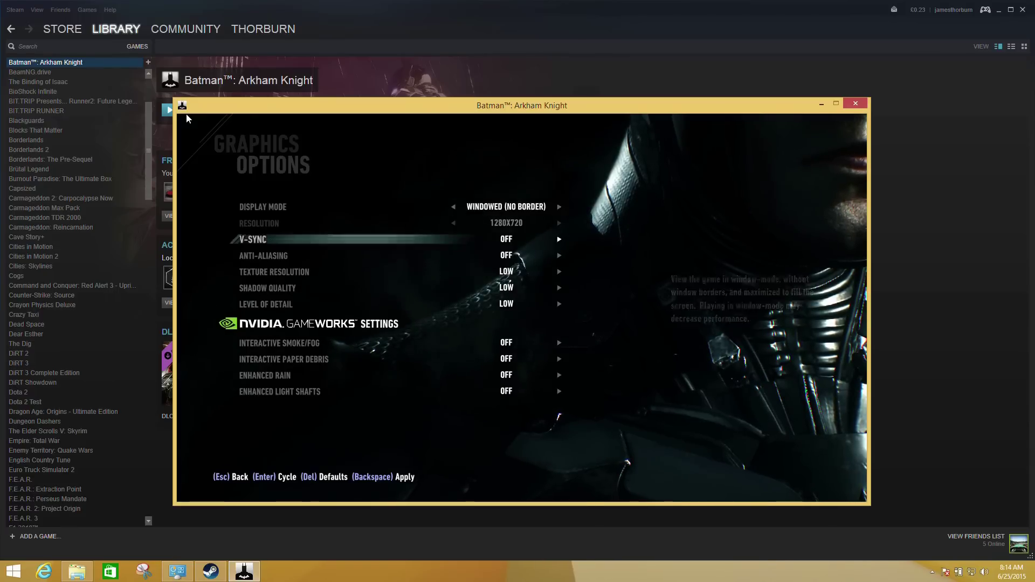
key(Right)
key(Down)
key(Right)
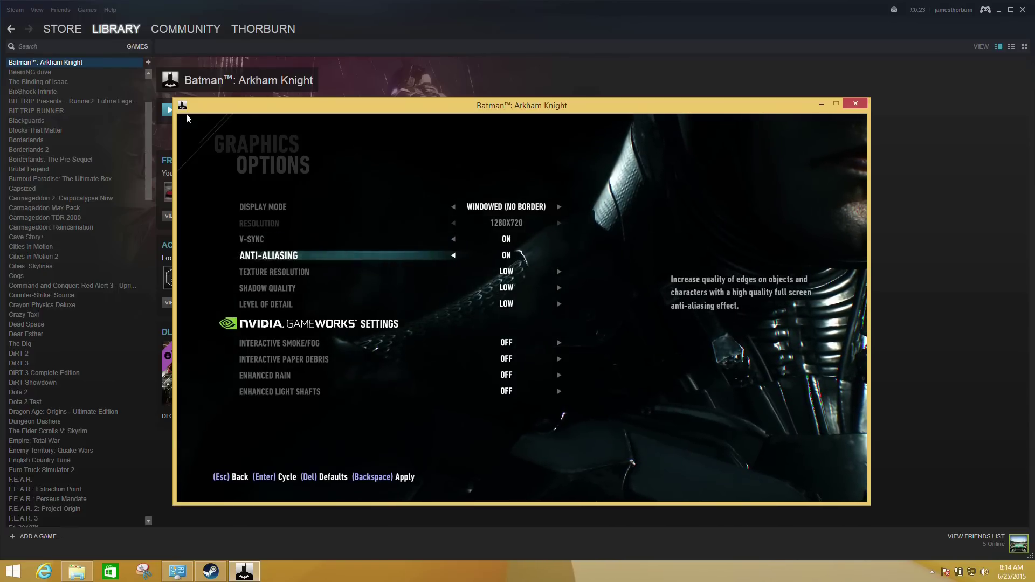
Set Texture Resolution to Normal, and both Shadow Quality and Level of Detail to High
key(Down)
key(Right)
key(Down)
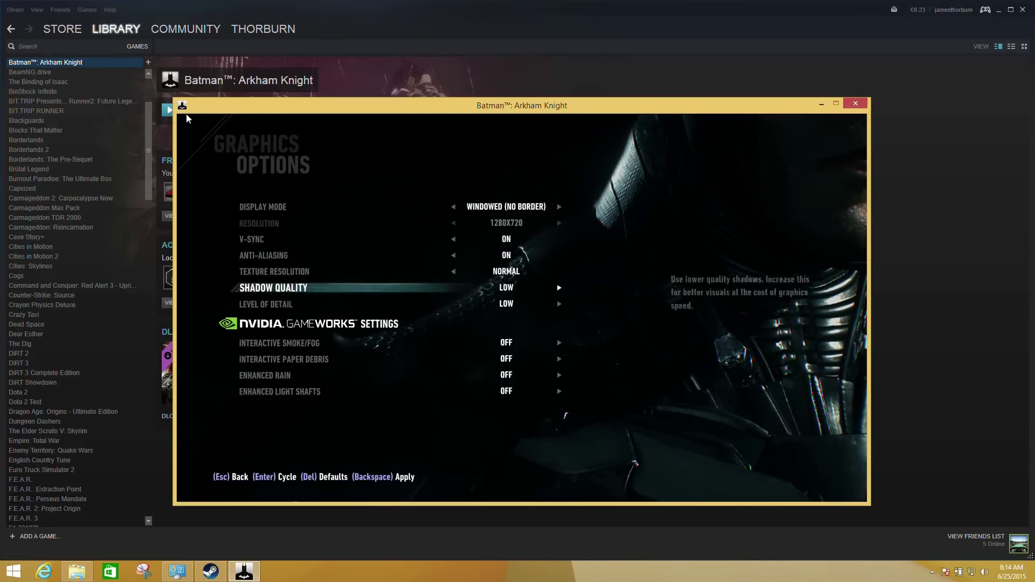
key(Right)
key(Right)
key(Down)
key(Right)
key(Right)
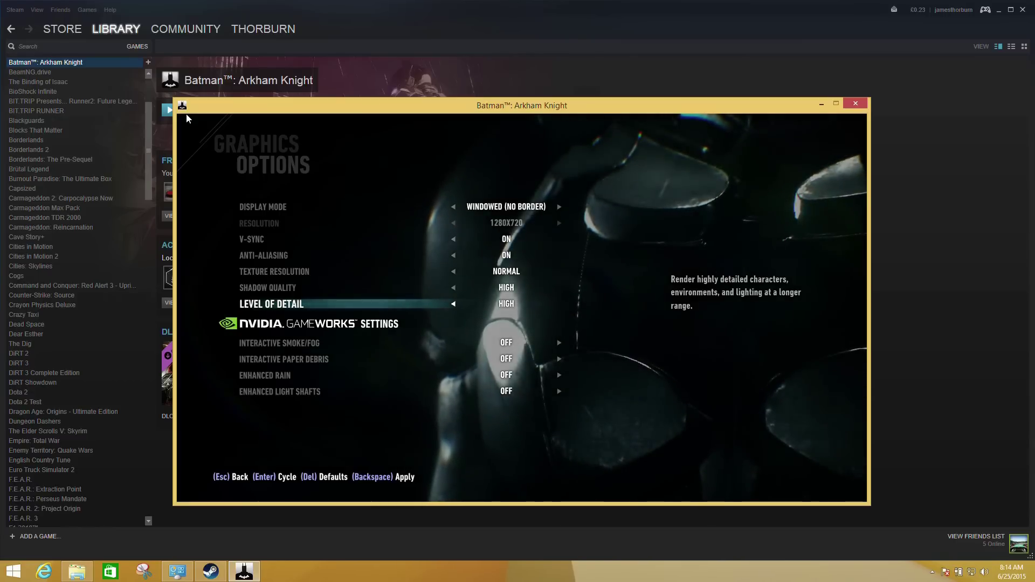
Apply the changed graphics options and keep the new display settings
key(BackSpace)
key(Up)
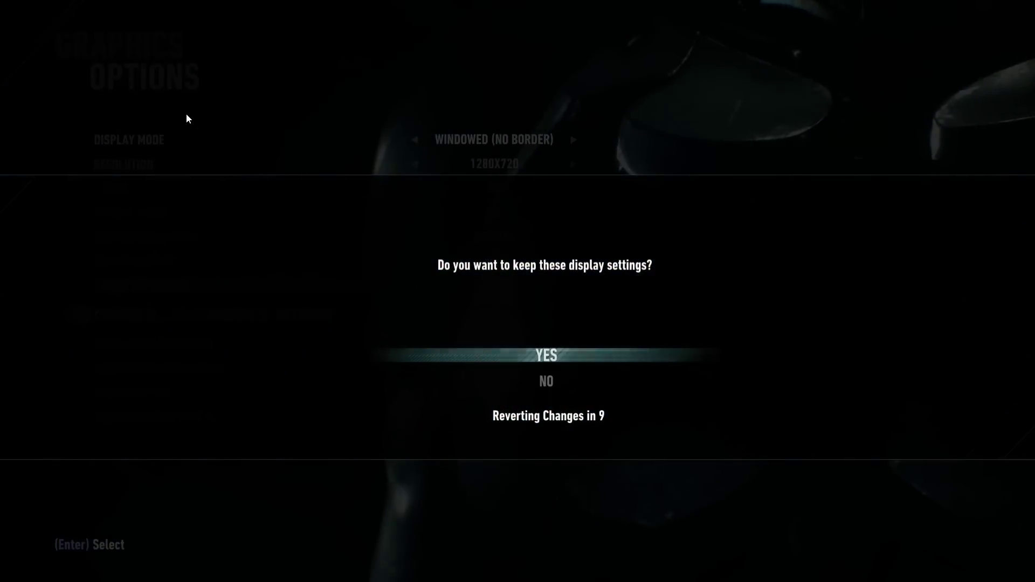
key(Return)
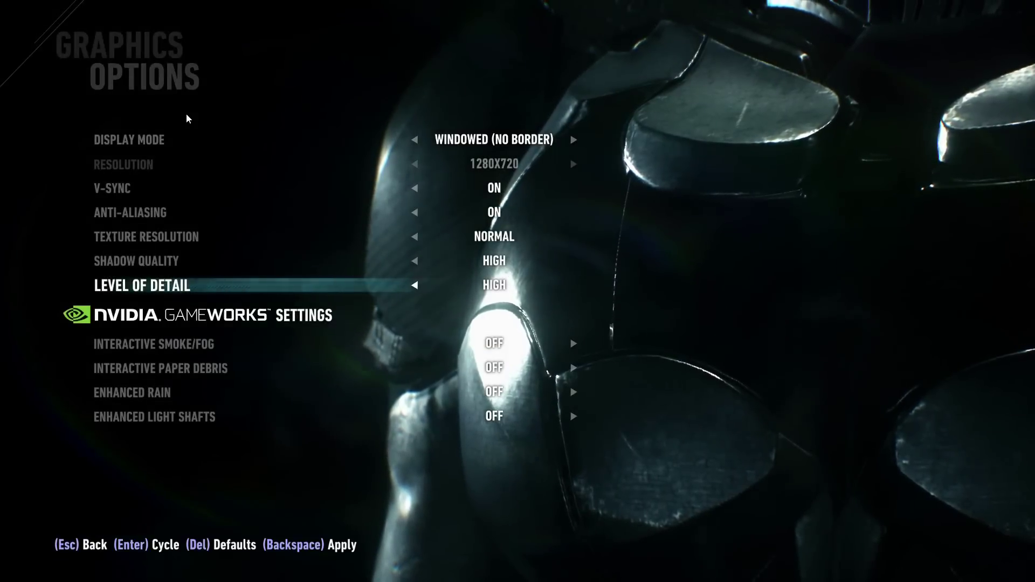
Review the applied graphics options, examining the Display Mode, Resolution and V-Sync entries
key(Up)
key(Up)
key(Up)
key(Up)
key(Up)
key(Down)
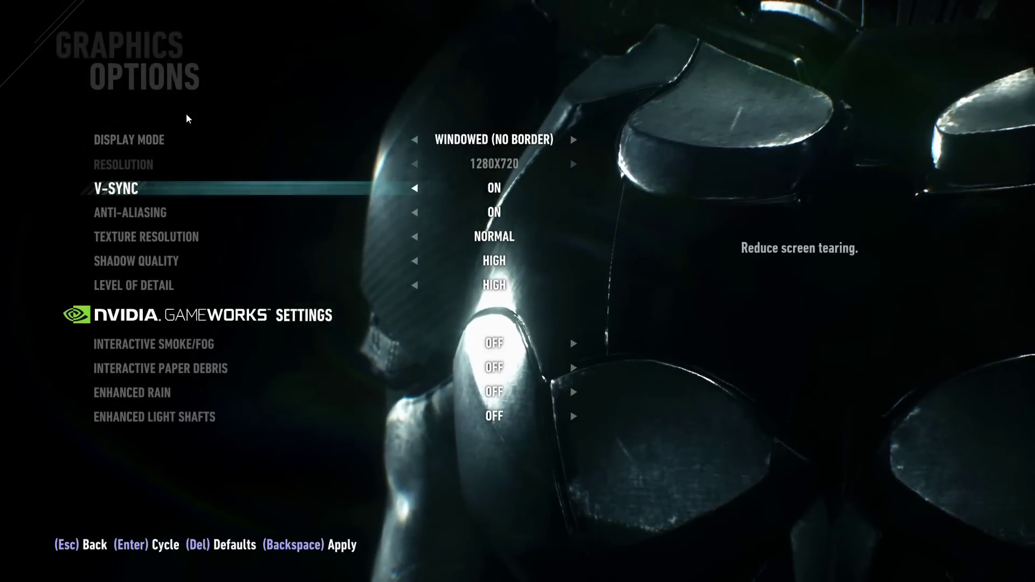
key(Up)
key(Down)
key(Up)
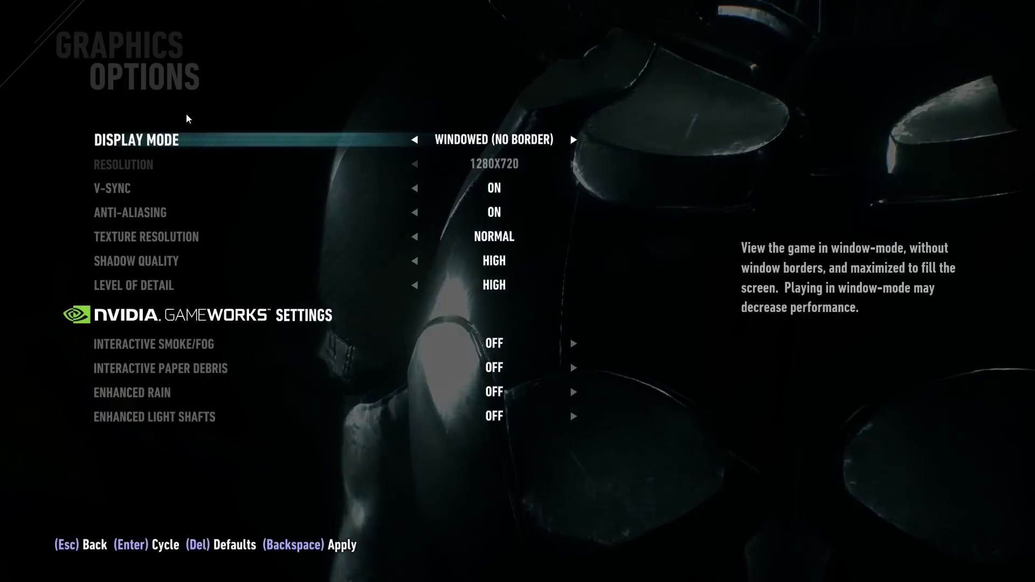
Return to the general options and select the PC Performance Test
key(Escape)
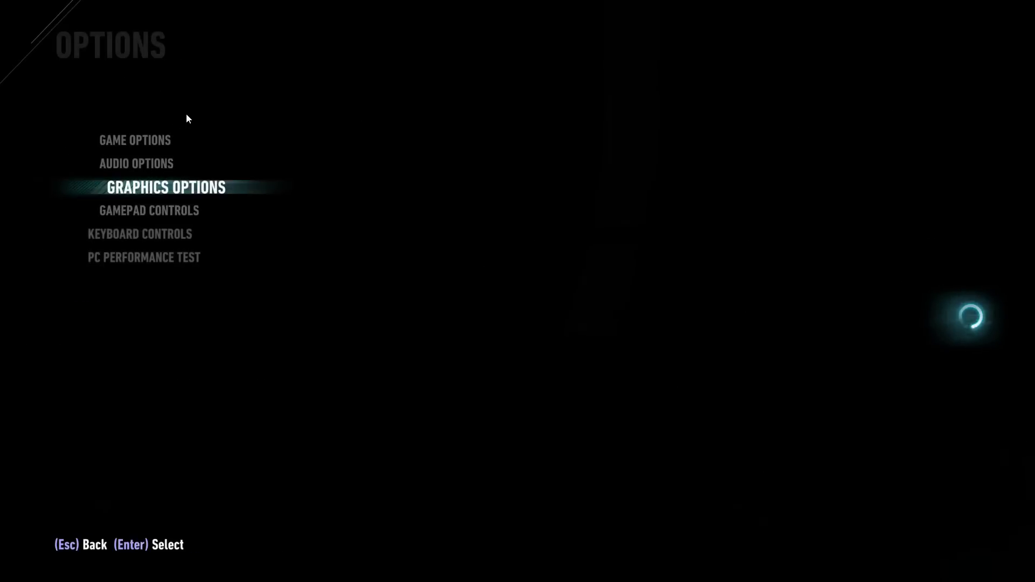
key(Down)
key(Down)
key(Down)
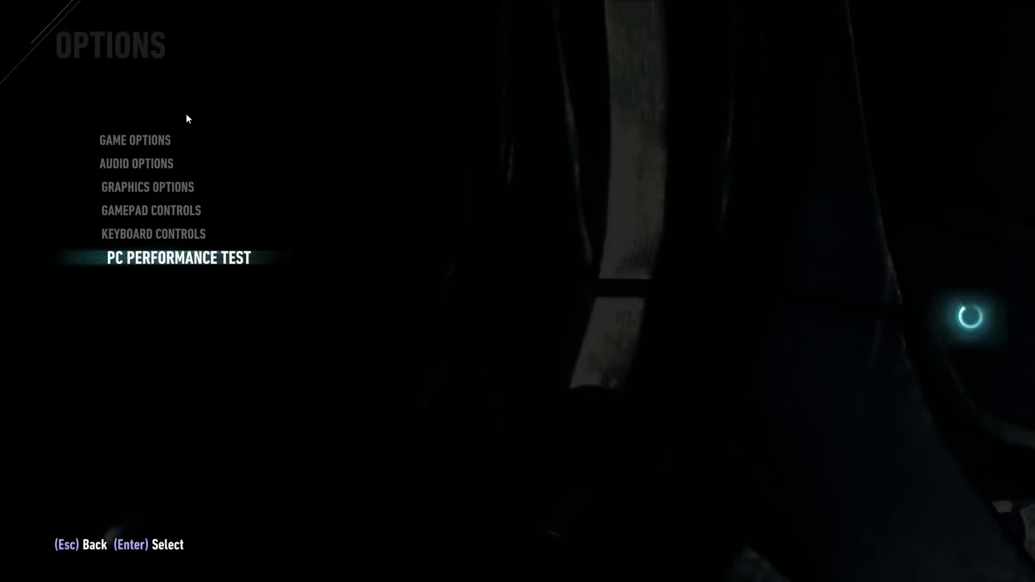